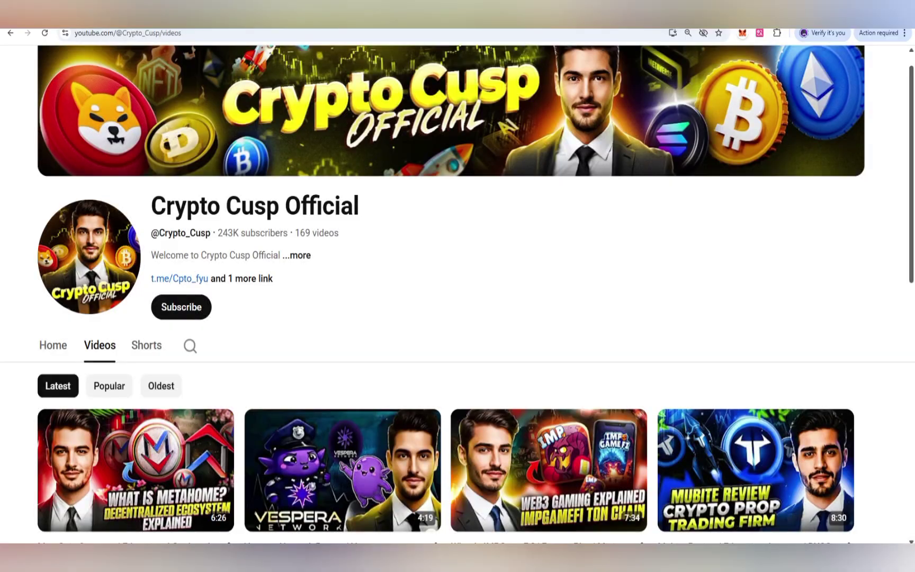
Subscribe to the Crypto Cusp Official channel and dismiss the notification options.
left_click(180, 307)
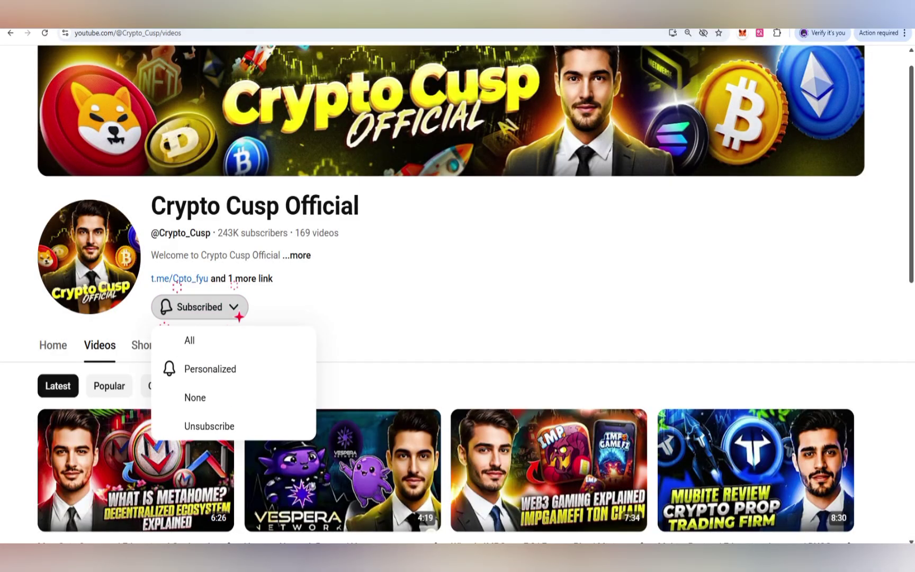
key("Escape")
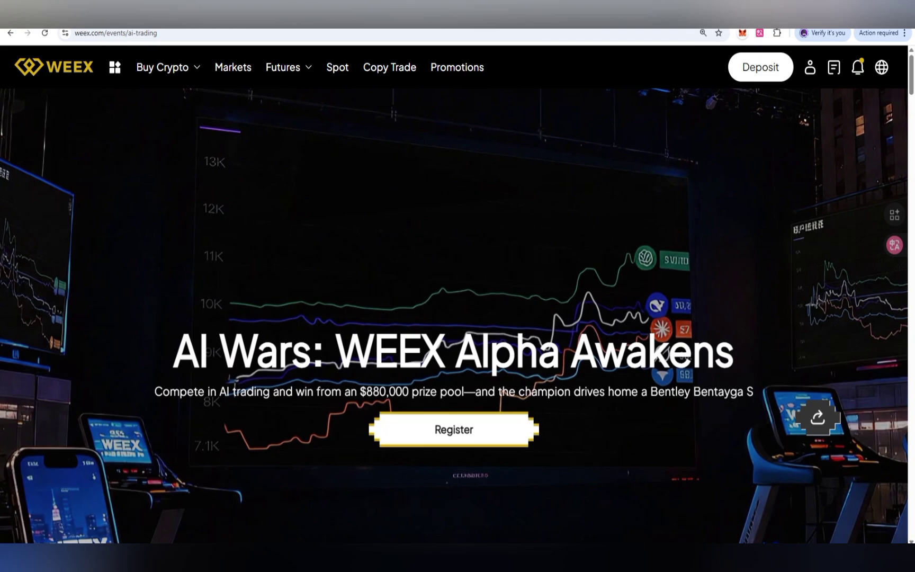
scroll(458, 314, "down", 5)
scroll(458, 286, "down", 3)
scroll(458, 286, "down", 1)
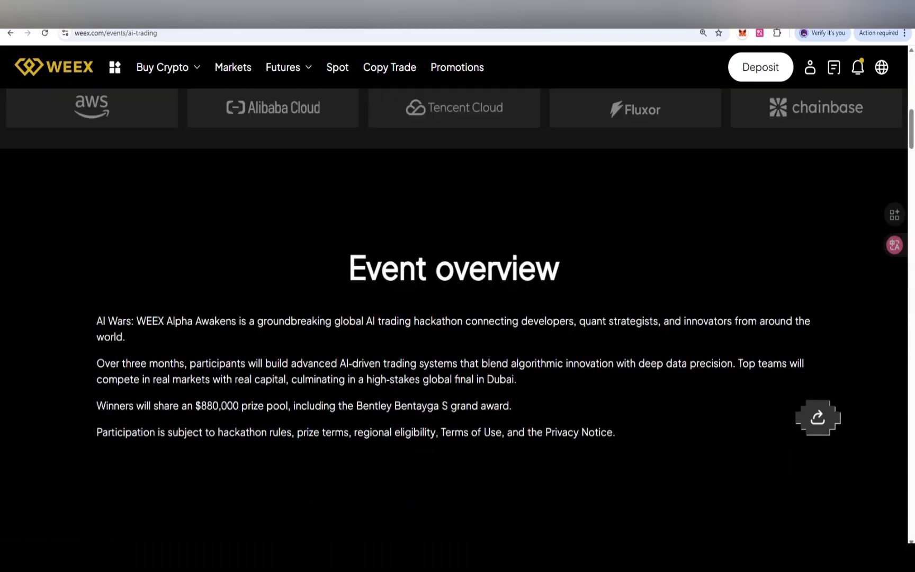
scroll(457, 286, "down", 2)
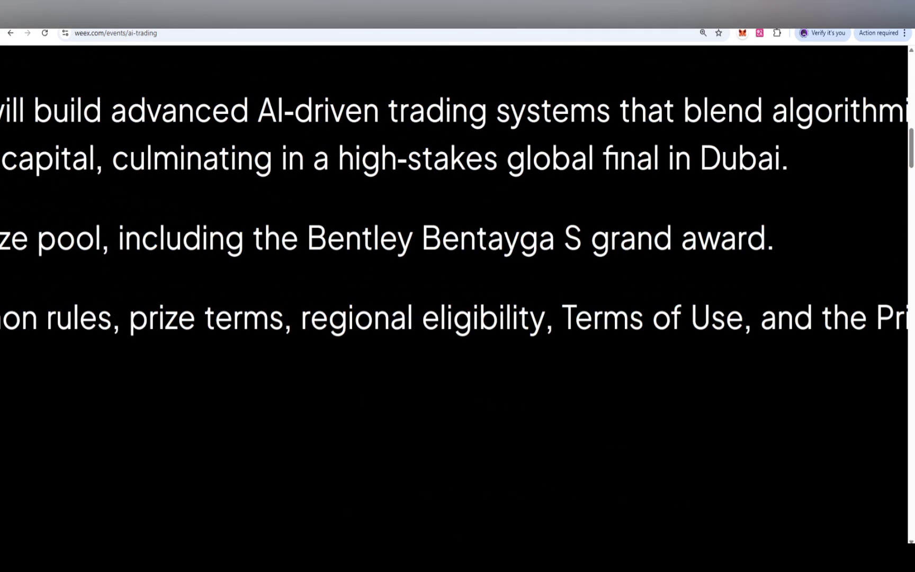
Highlight the Bentley Bentayga S grand award sentence in the event overview.
left_click_drag(363, 238, 774, 238)
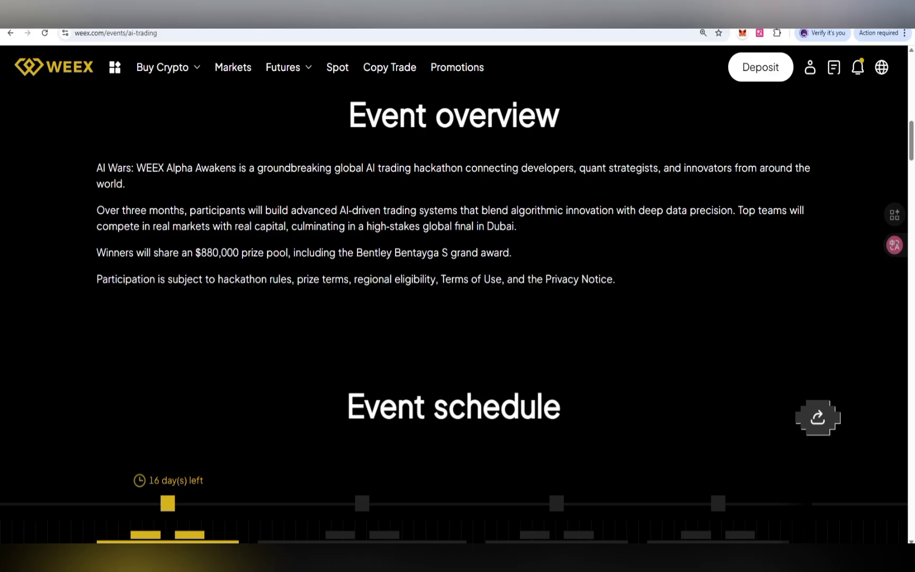
scroll(455, 329, "down", 5)
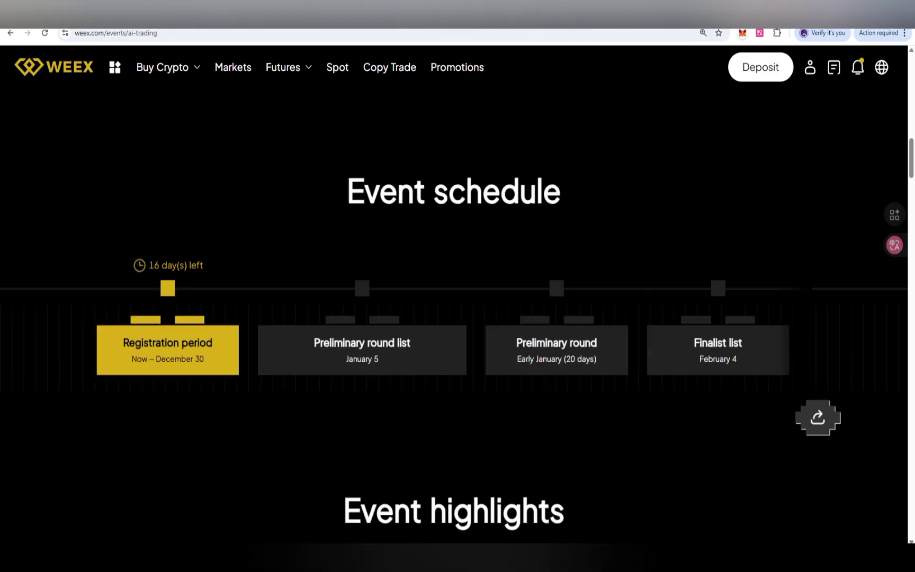
scroll(454, 329, "up", 2)
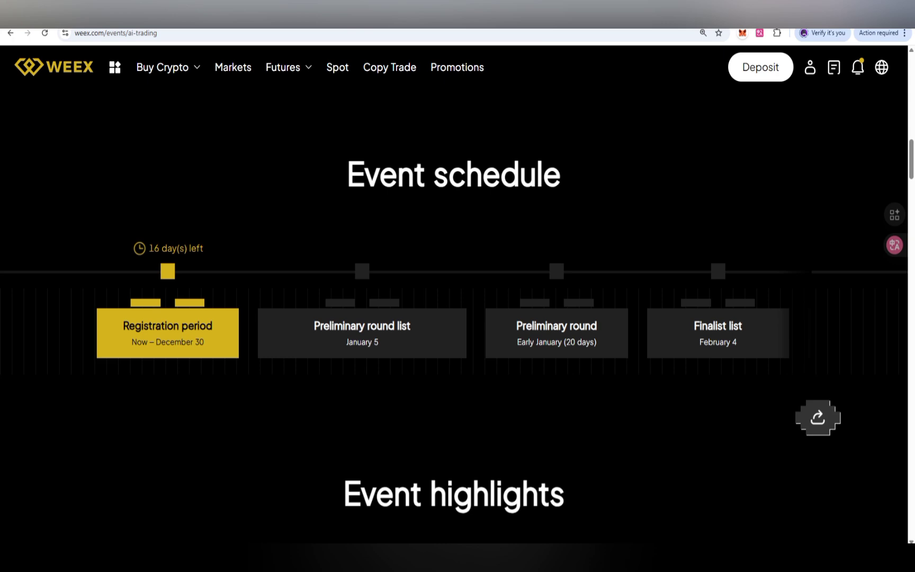
scroll(457, 286, "down", 5)
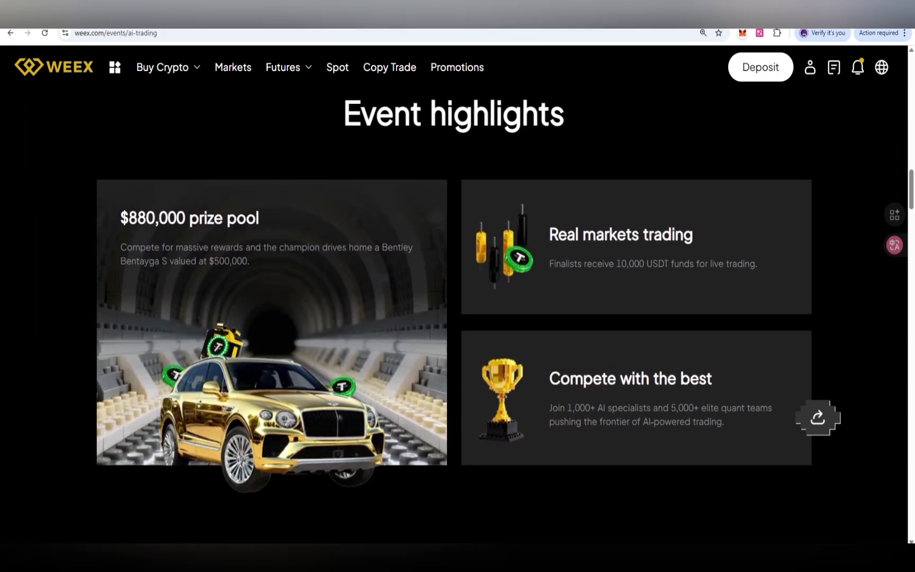
scroll(457, 286, "down", 6)
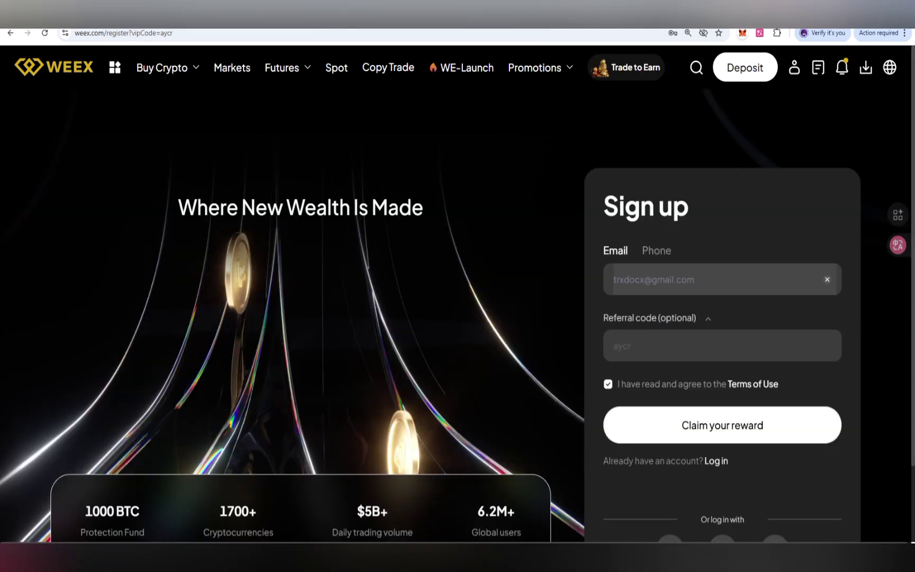
scroll(458, 329, "down", 2)
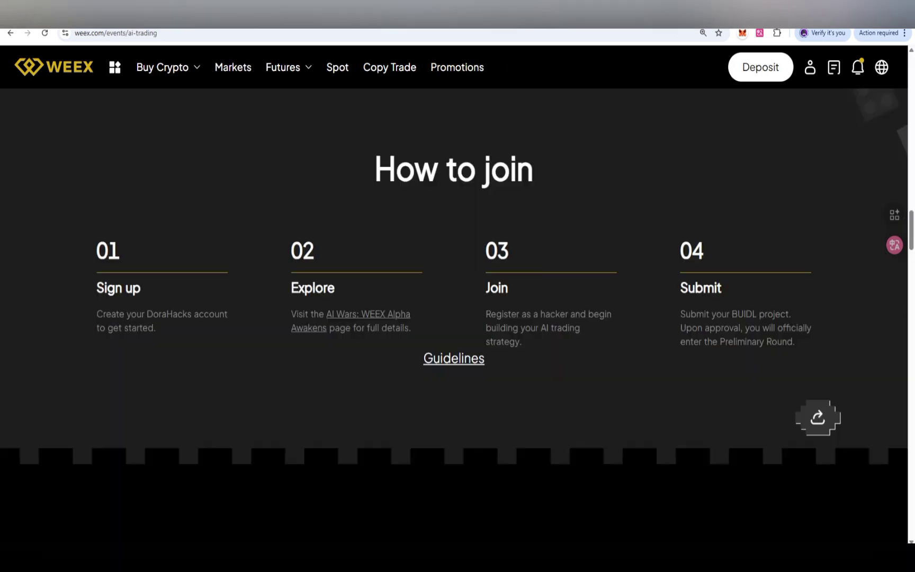
scroll(458, 286, "down", 1)
scroll(458, 286, "down", 5)
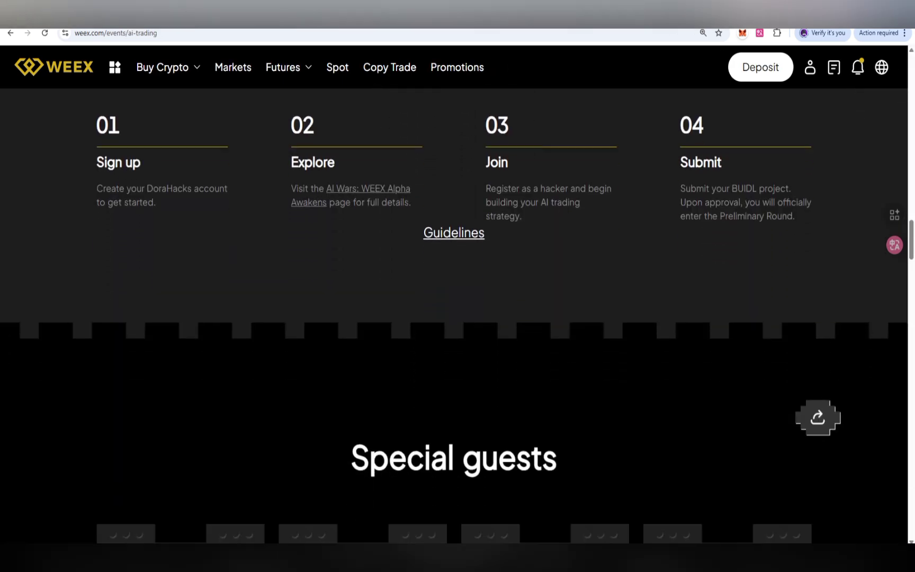
scroll(458, 287, "down", 4)
scroll(457, 285, "down", 1)
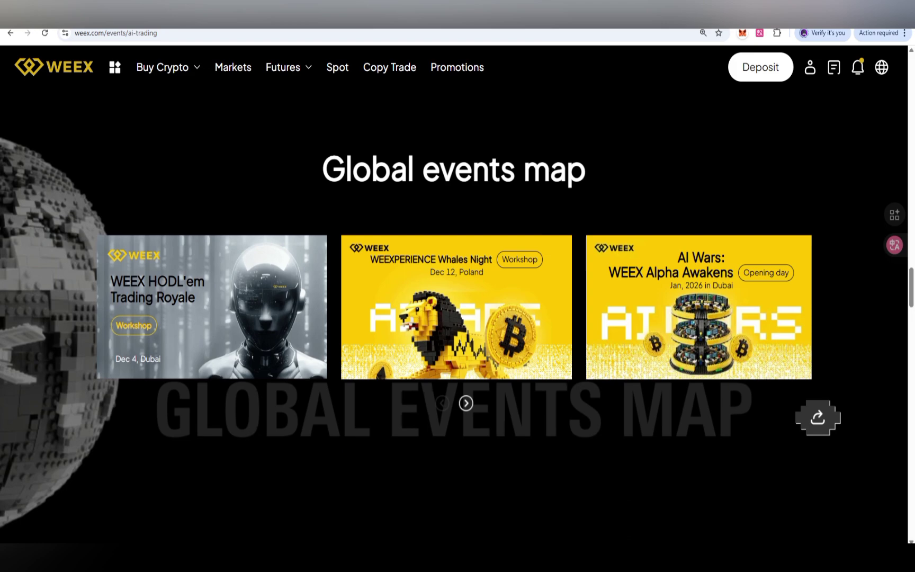
scroll(459, 286, "down", 1)
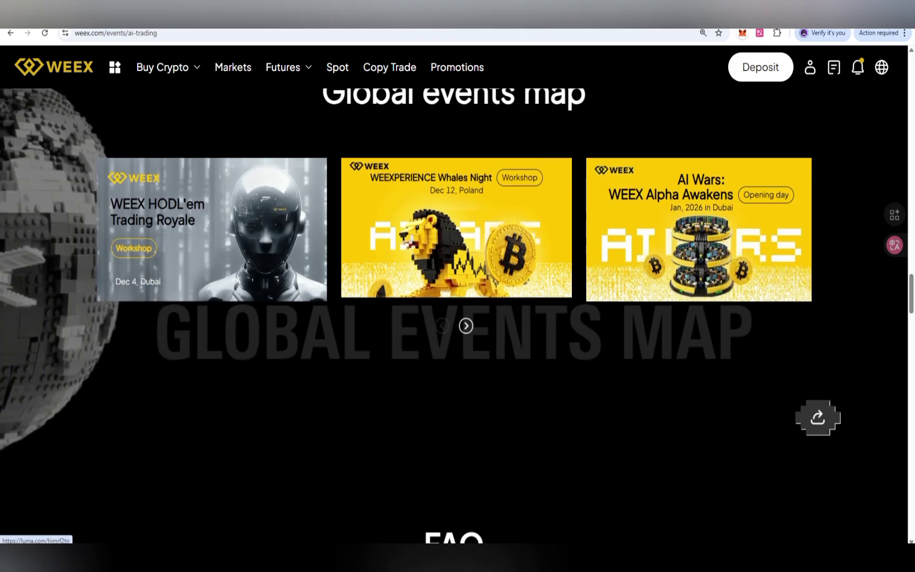
scroll(457, 287, "down", 5)
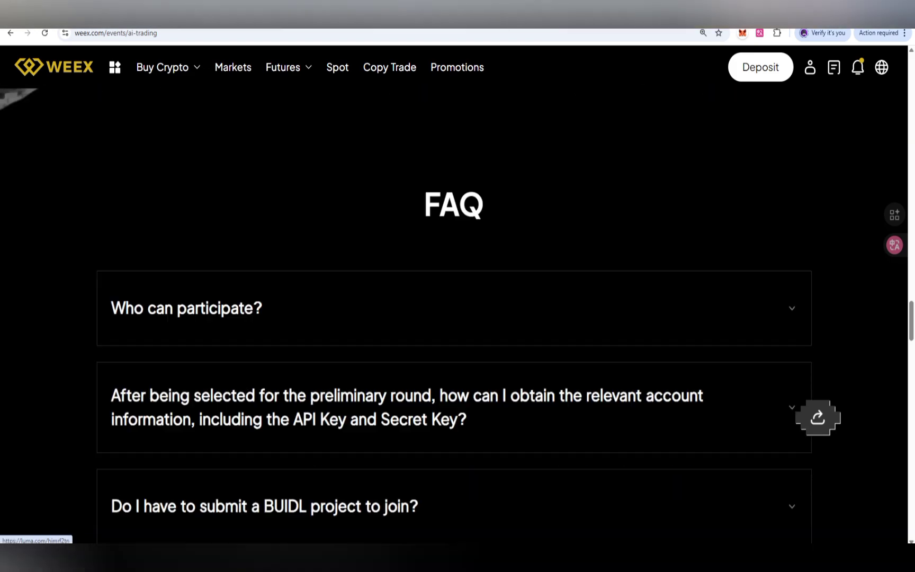
scroll(458, 285, "up", 4)
scroll(458, 286, "up", 6)
scroll(458, 286, "up", 4)
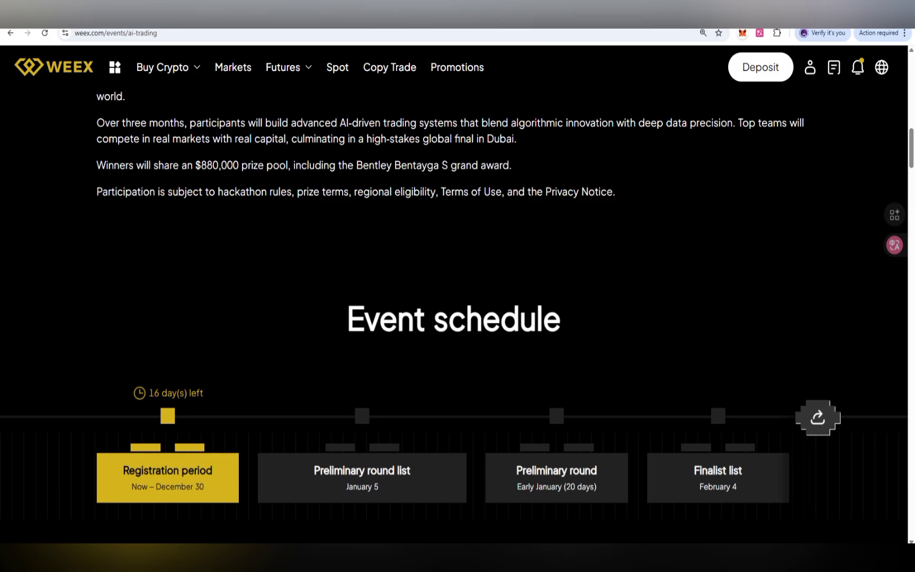
scroll(458, 286, "up", 5)
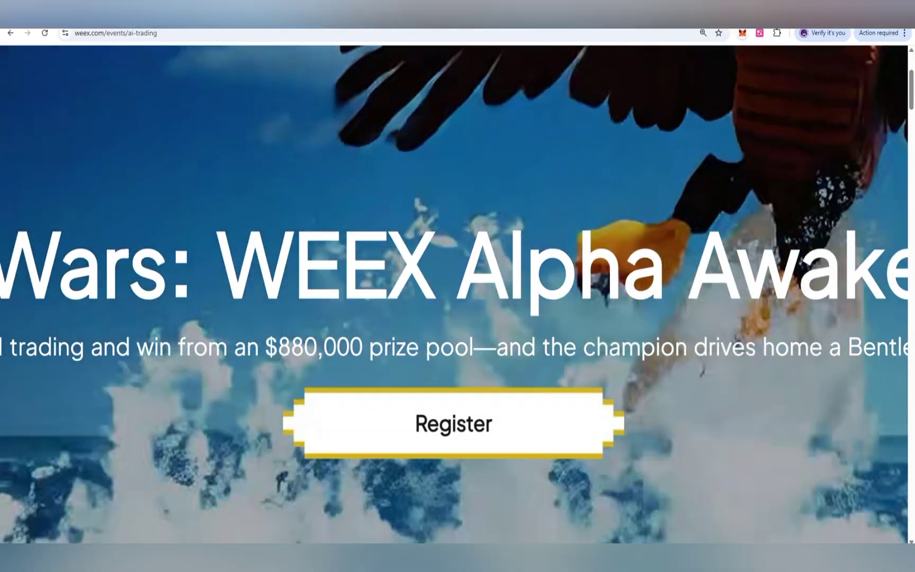
Go to the DoraHacks hackathon registration page and highlight the 880,000 USD prize pool figure.
left_click(453, 423)
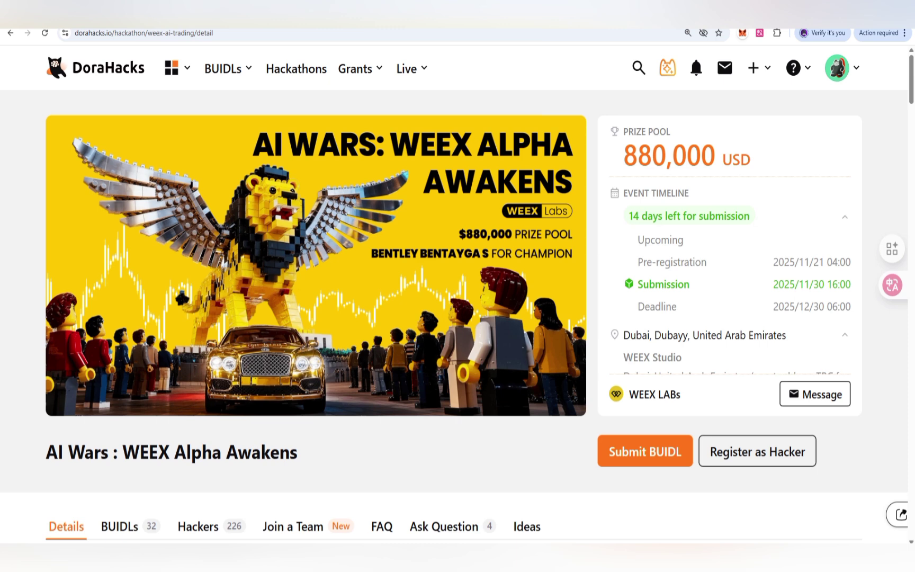
left_click_drag(622, 154, 752, 153)
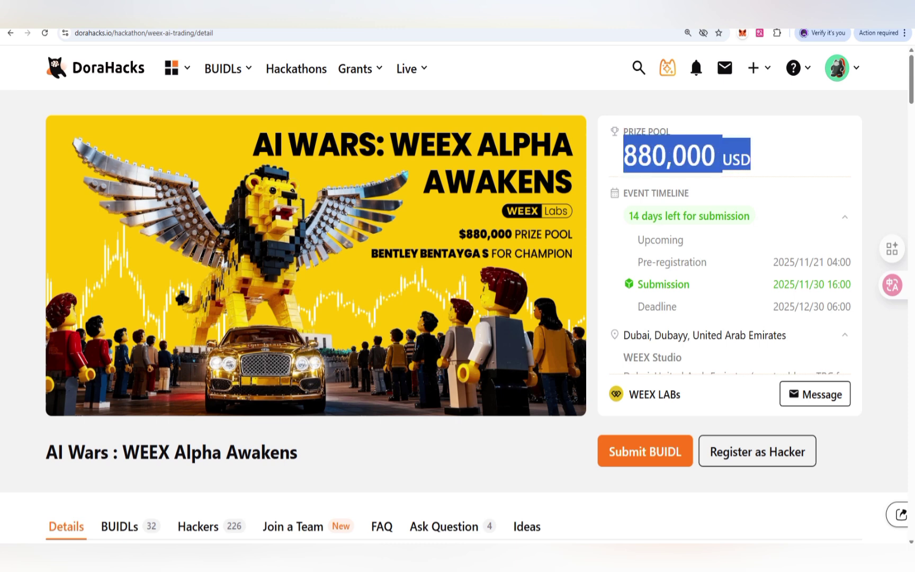
left_click(753, 154)
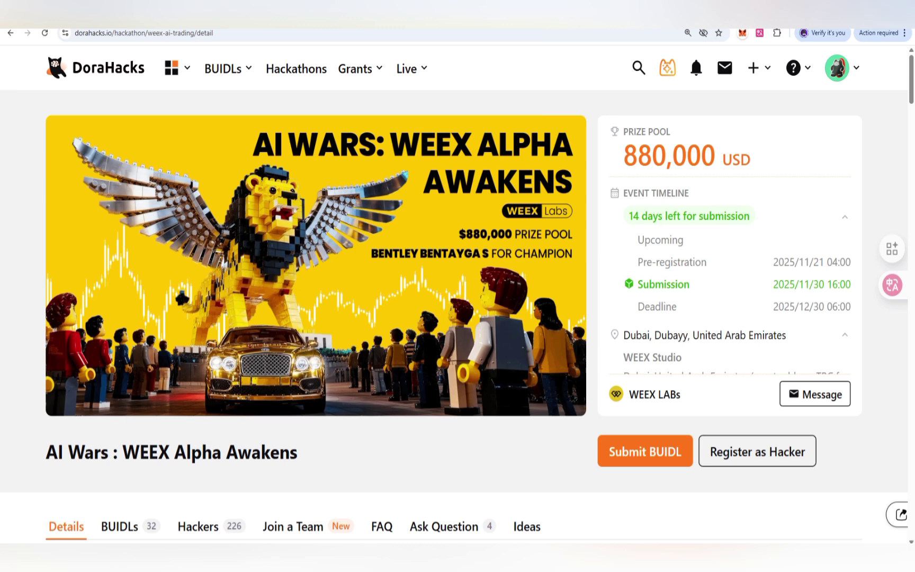
scroll(458, 329, "down", 3)
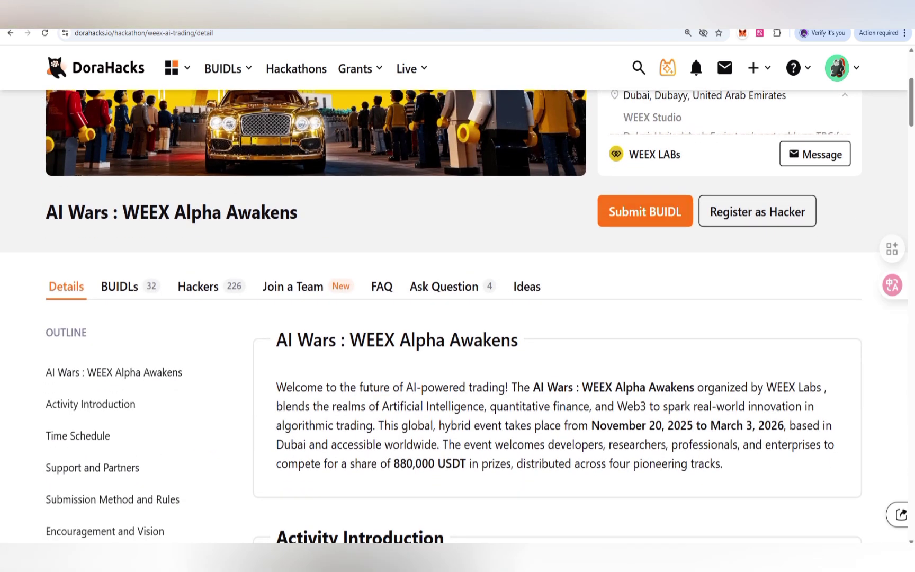
Select part of the hackathon details description with a selection shortcut.
key("ctrl+shift+a")
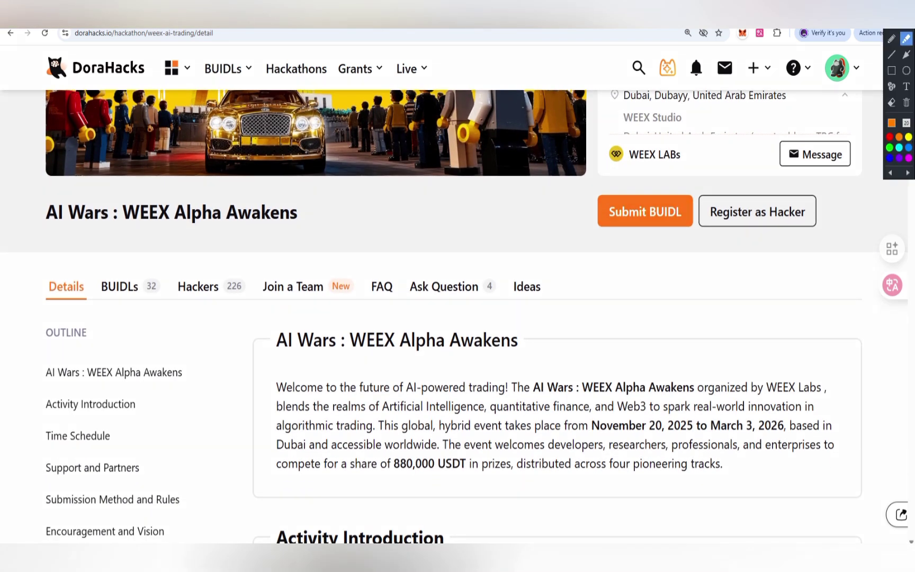
left_click_drag(475, 266, 556, 244)
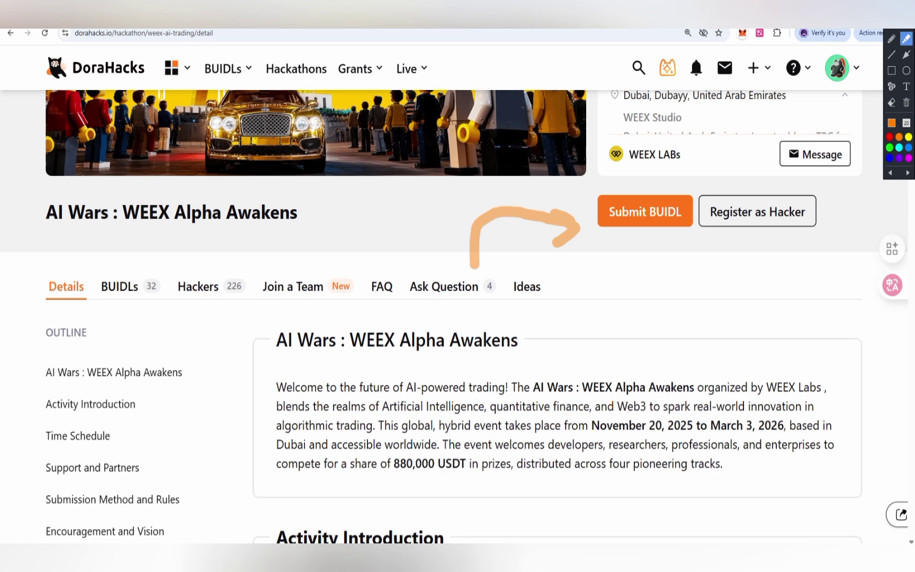
key("ctrl+shift+a")
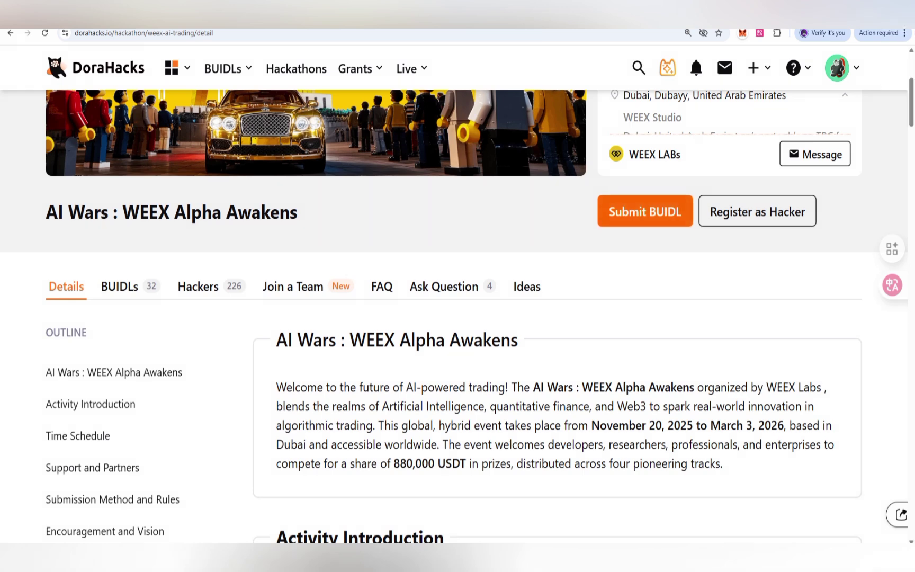
Start a new BUIDL submission, enter the project name and categorise it as Crypto / Web3.
left_click(644, 211)
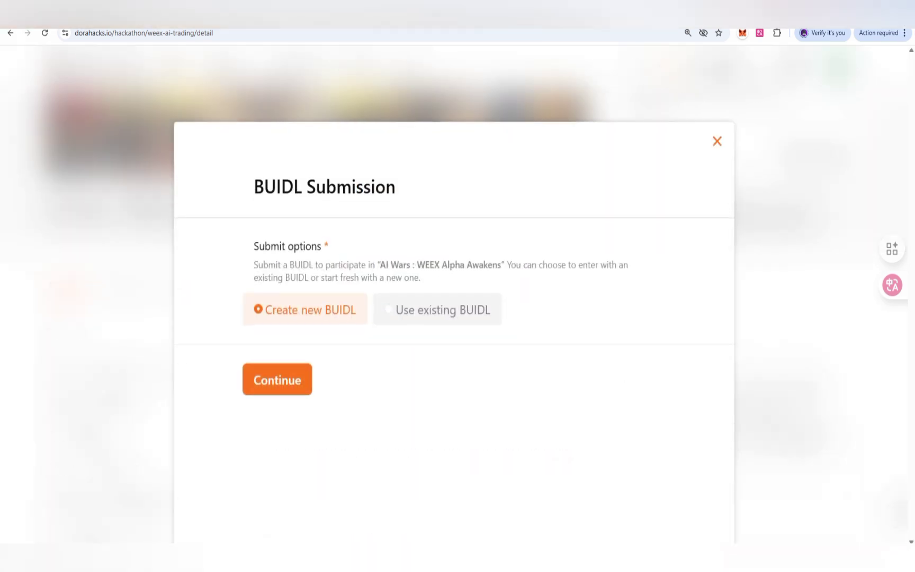
left_click(277, 379)
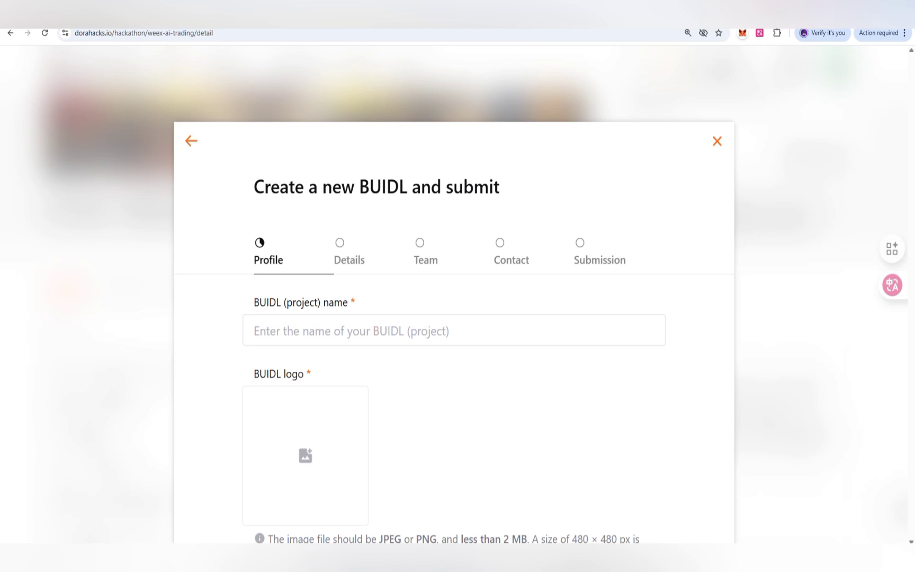
scroll(455, 357, "down", 3)
scroll(455, 377, "up", 1)
left_click(454, 292)
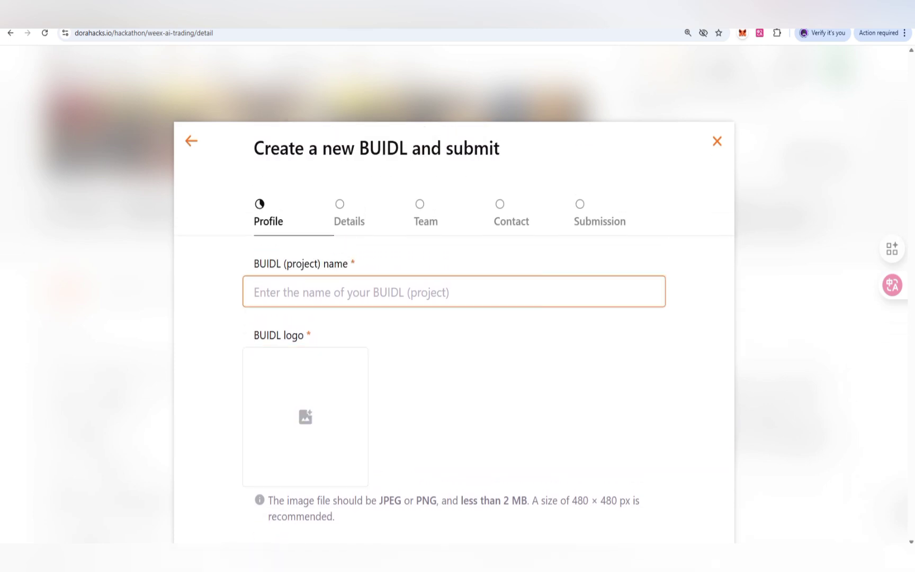
type("cryp")
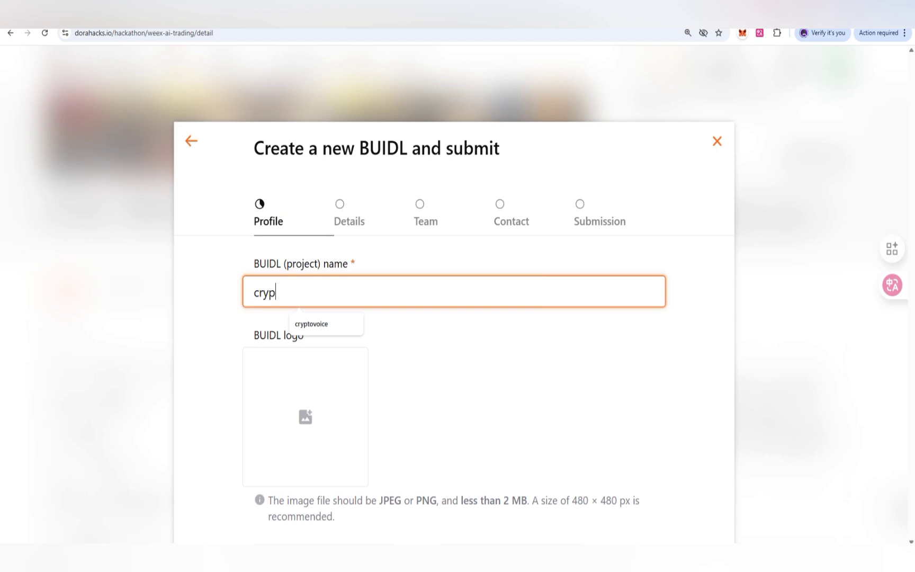
type("tocus")
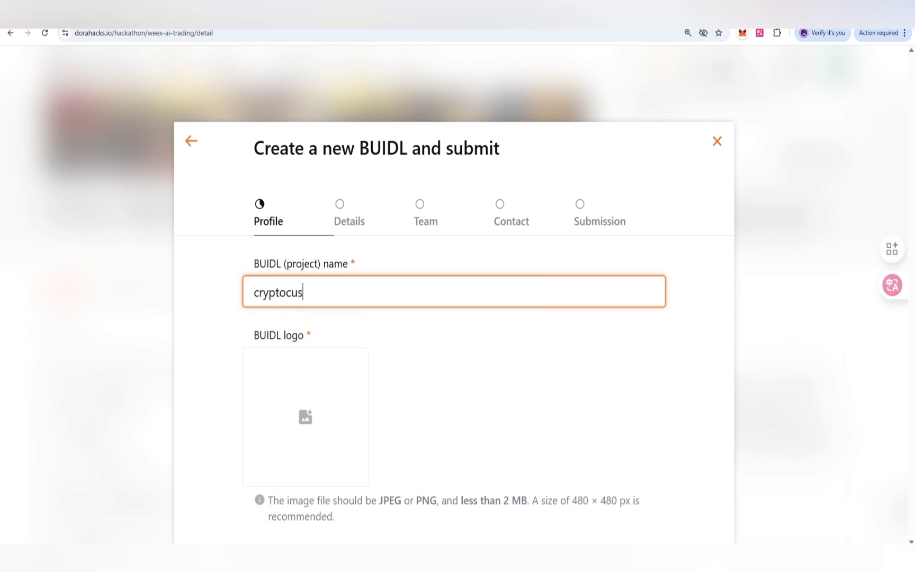
type("p")
scroll(305, 326, "down", 2)
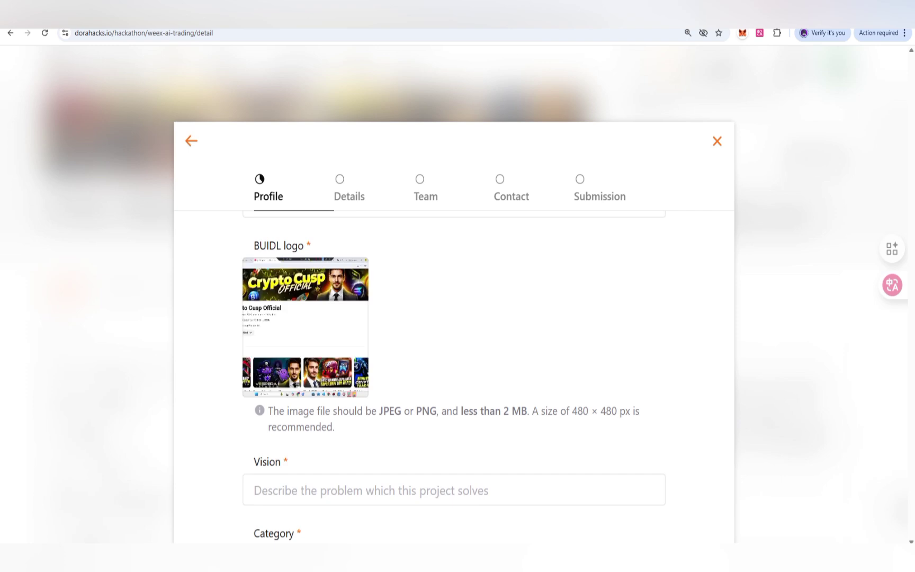
scroll(454, 379, "down", 2)
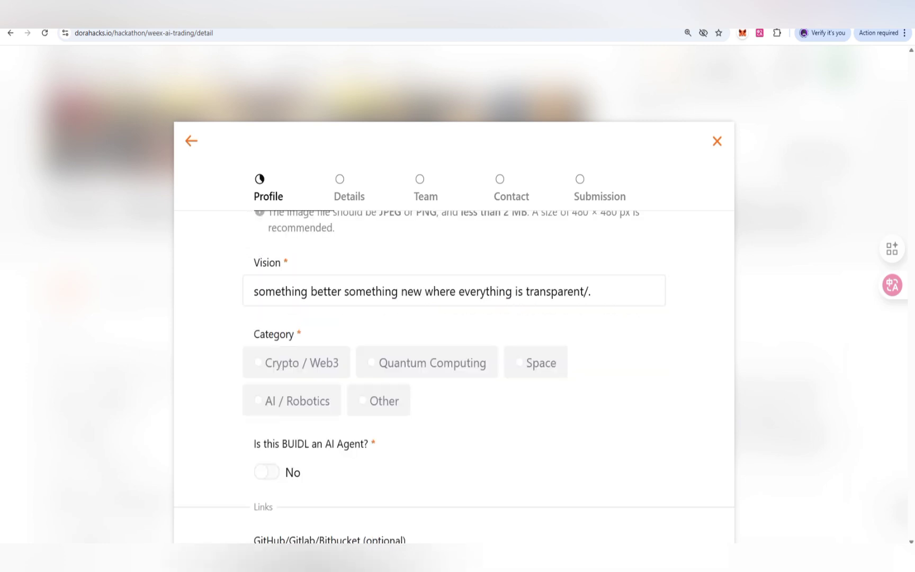
left_click(297, 362)
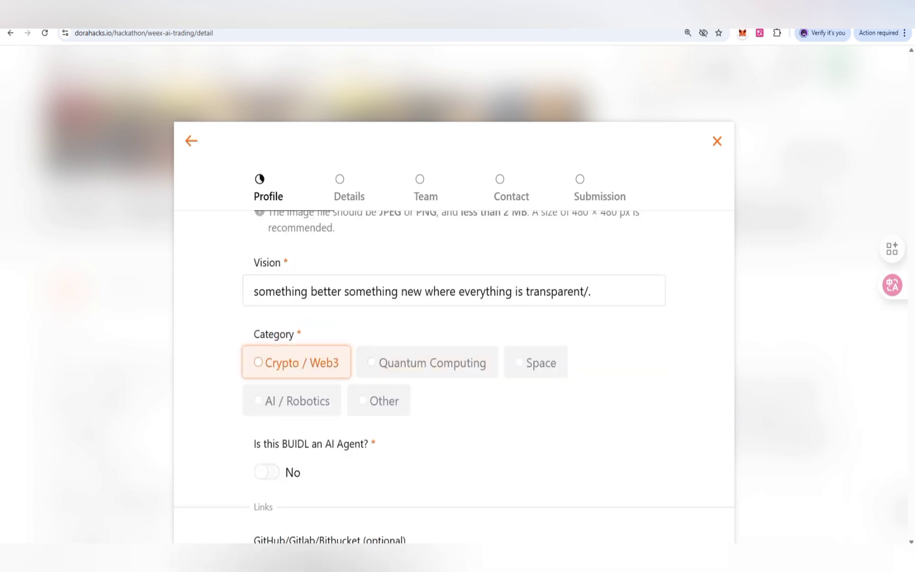
scroll(297, 363, "down", 2)
Add Account Abstraction, DAO / Community and DeFi as innovation domains.
key("Tab")
key("Down")
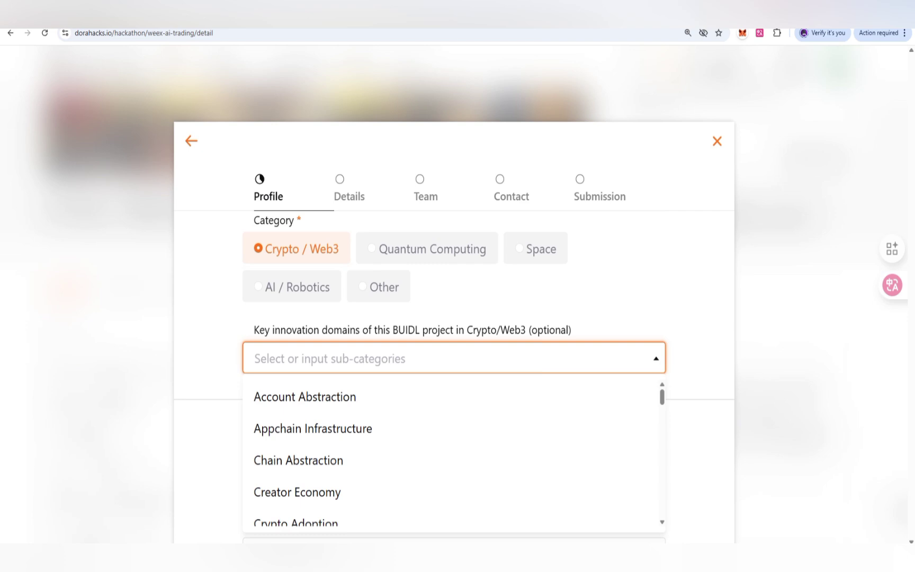
key("Down")
key("Return")
key("Down")
key("Down")
key("Down")
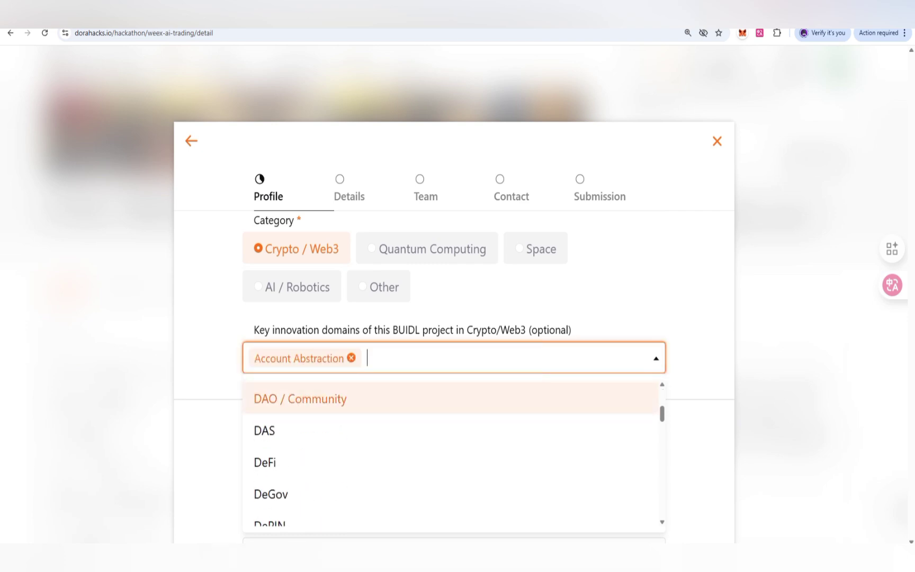
key("Return")
key("Down")
key("Return")
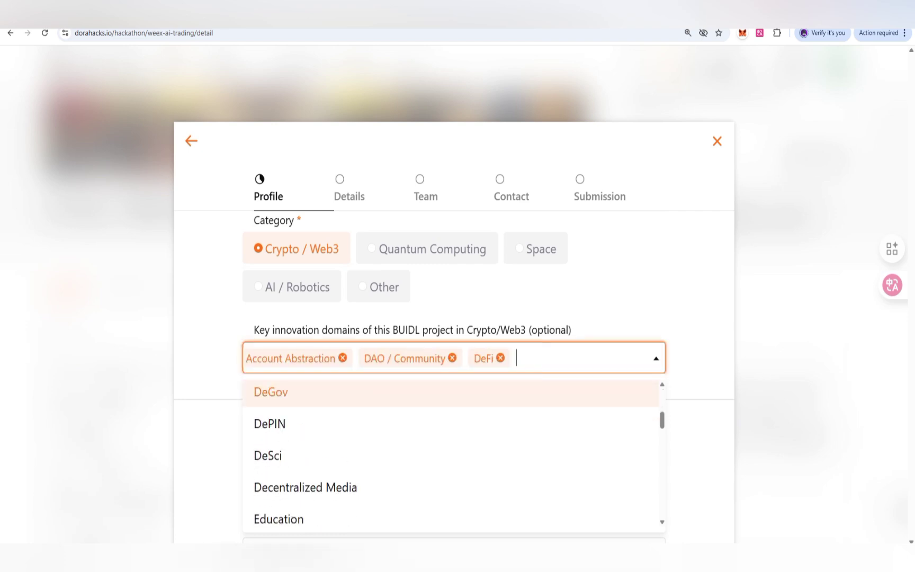
key("Escape")
scroll(453, 377, "down", 3)
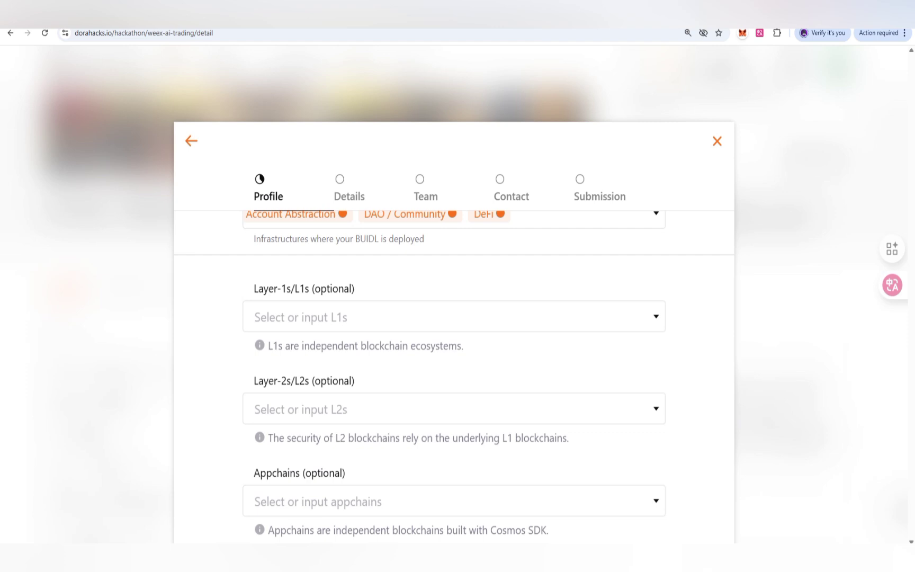
Set BNB Chain as the Layer-1 and move past the Layer-2s and Appchains fields.
key("Tab")
key("Down")
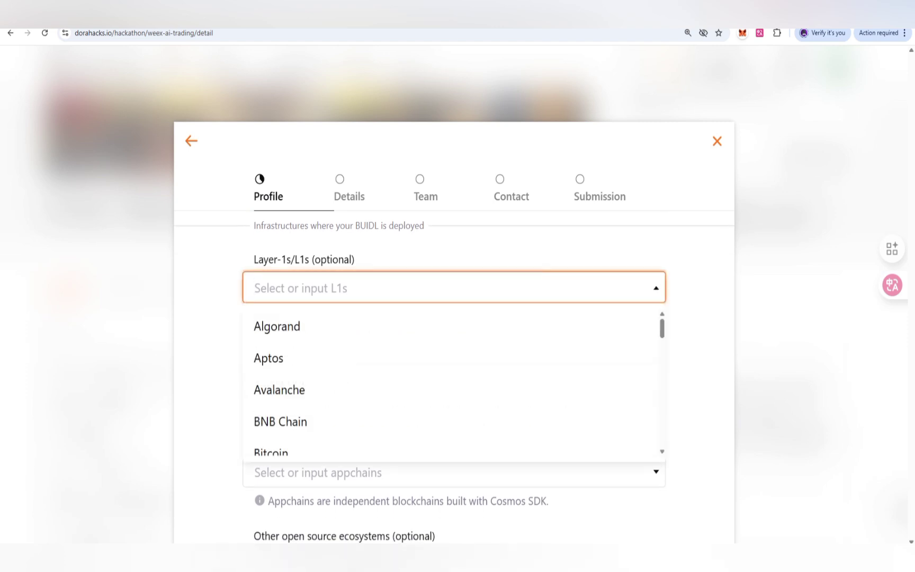
key("Down")
key("Down")
key("Down")
key("Down")
key("Return")
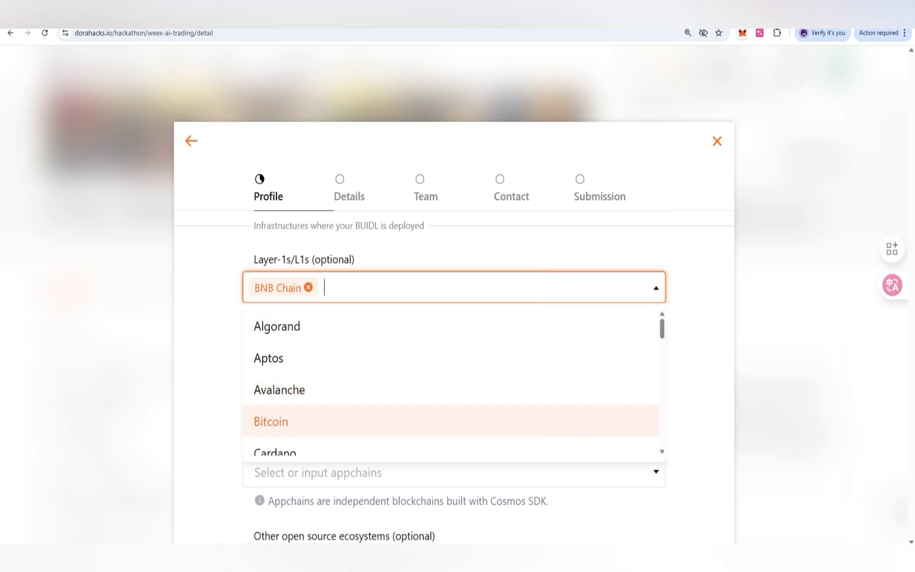
key("Escape")
scroll(454, 377, "down", 2)
key("Tab")
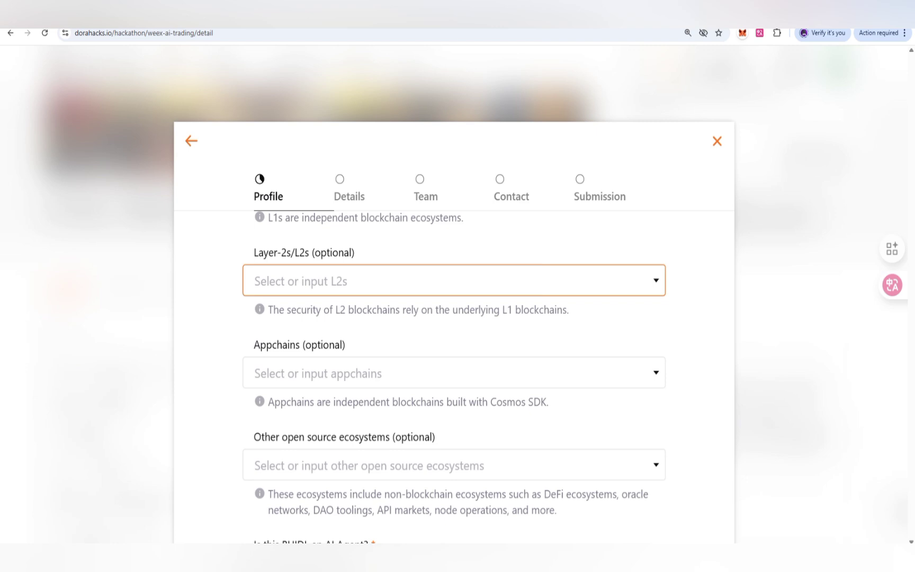
key("Tab")
scroll(454, 376, "down", 2)
scroll(454, 377, "down", 1)
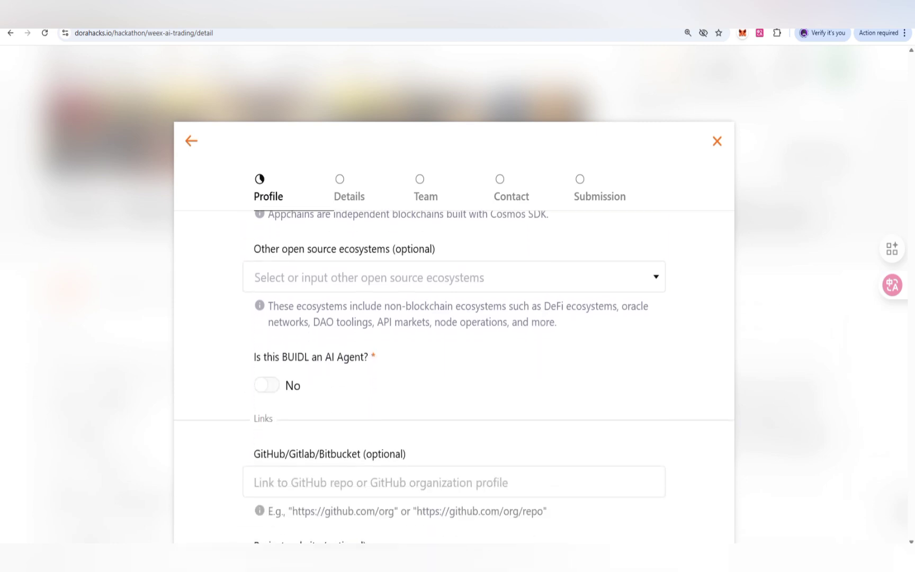
scroll(454, 377, "down", 1)
scroll(455, 377, "down", 2)
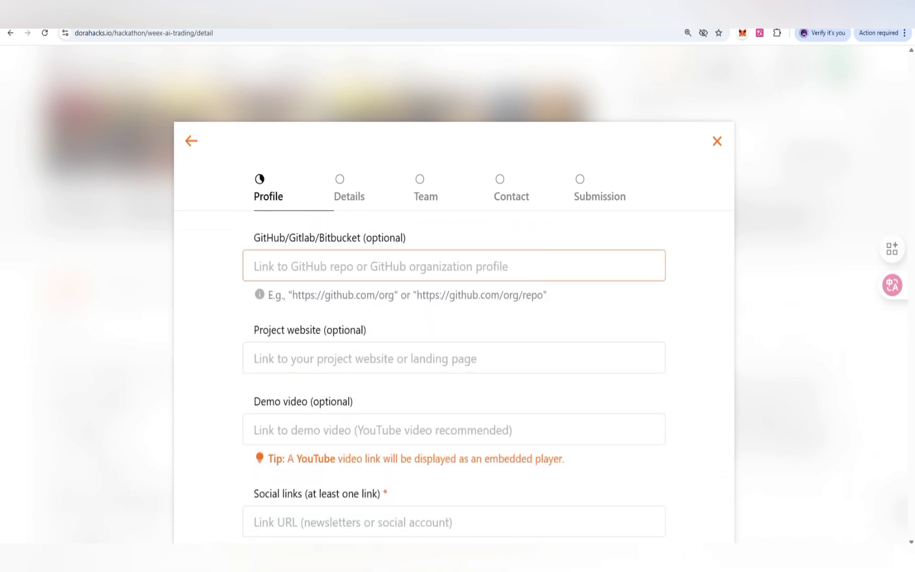
scroll(453, 377, "down", 2)
scroll(454, 377, "down", 1)
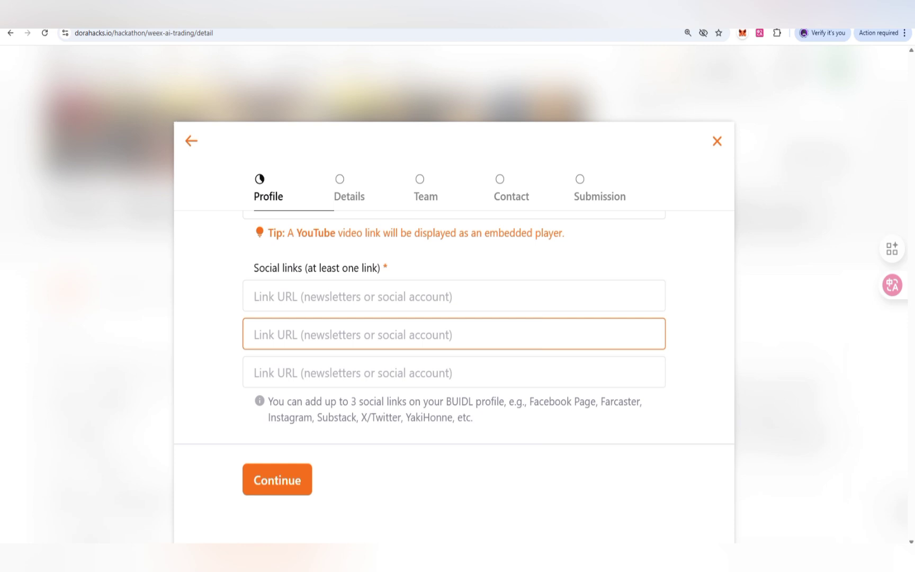
Paste the YouTube channel URL as the required social link and continue to the Details step.
left_click(278, 500)
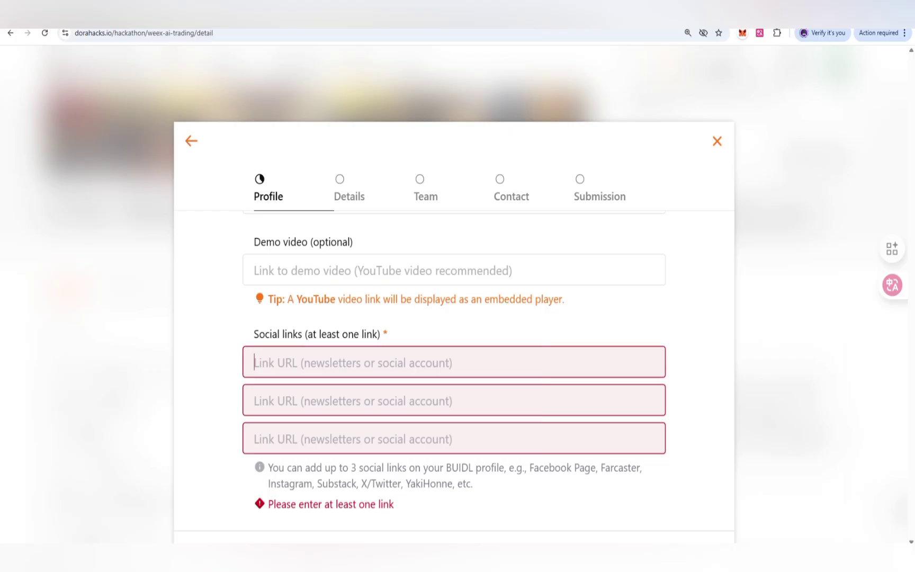
type("https://www.youtube.com/@Crypto_Cusp/videos")
scroll(455, 362, "down", 1)
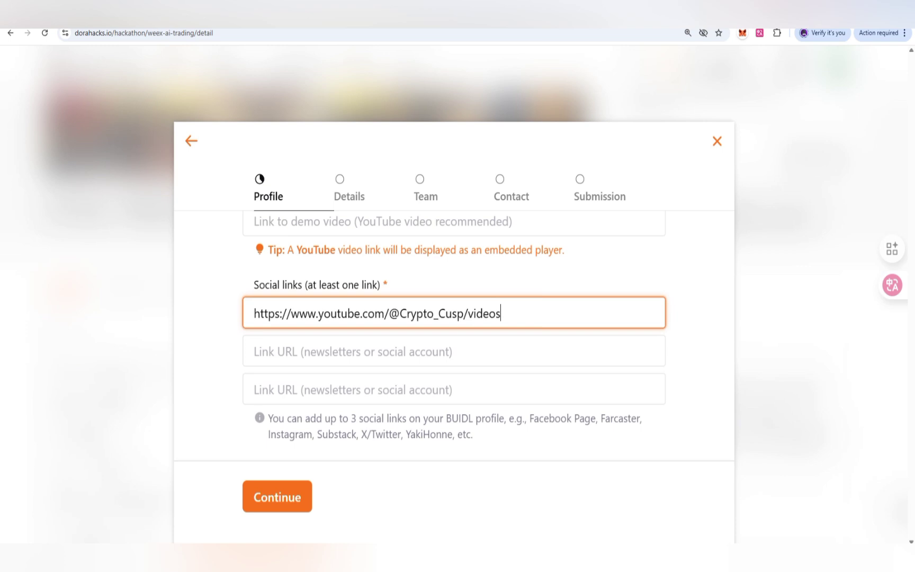
left_click(276, 486)
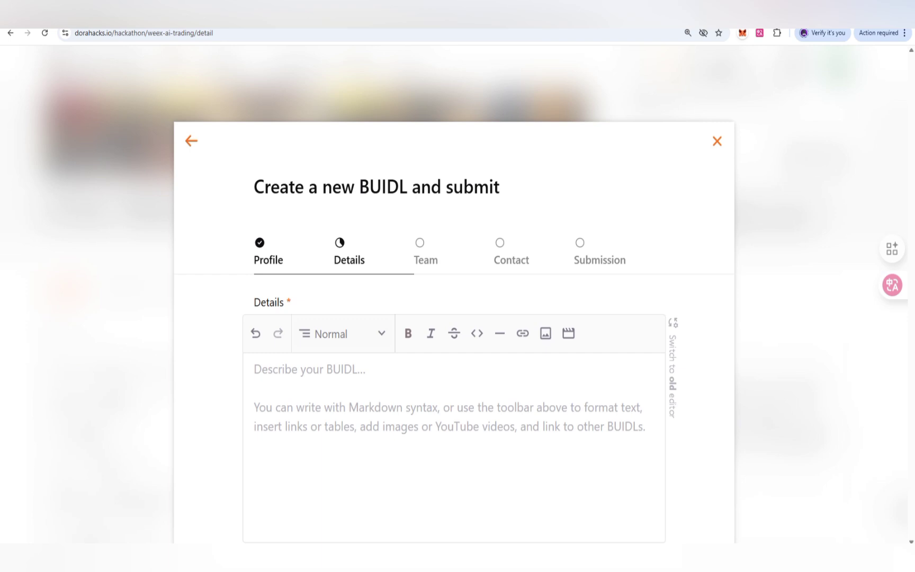
scroll(454, 344, "down", 2)
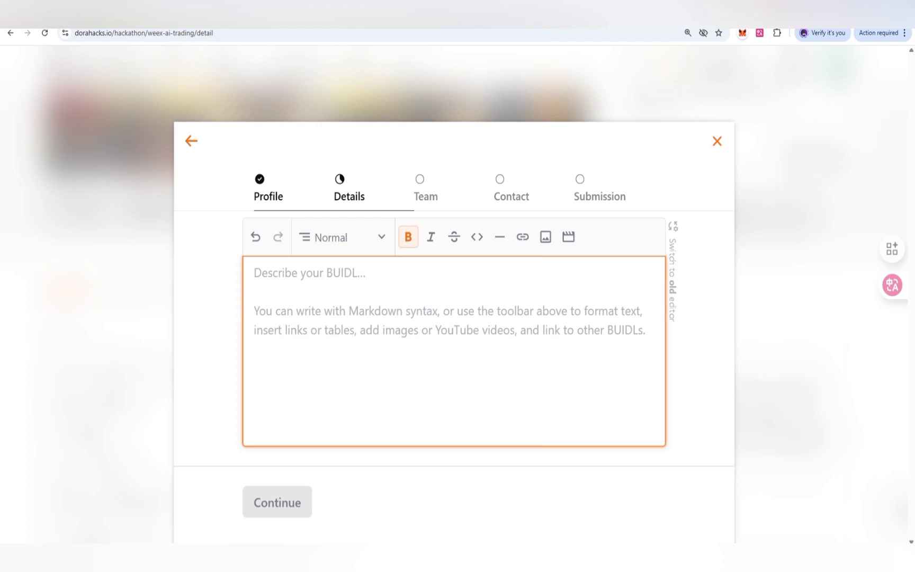
Close the BUIDL submission form, returning to the AI Wars hackathon details page.
key("Escape")
scroll(457, 322, "down", 1)
scroll(458, 322, "down", 1)
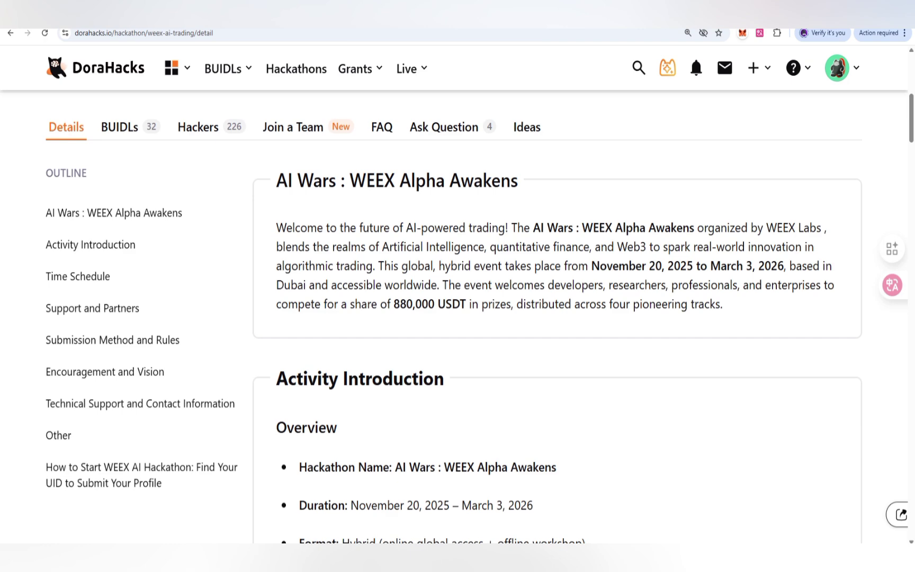
scroll(458, 322, "up", 5)
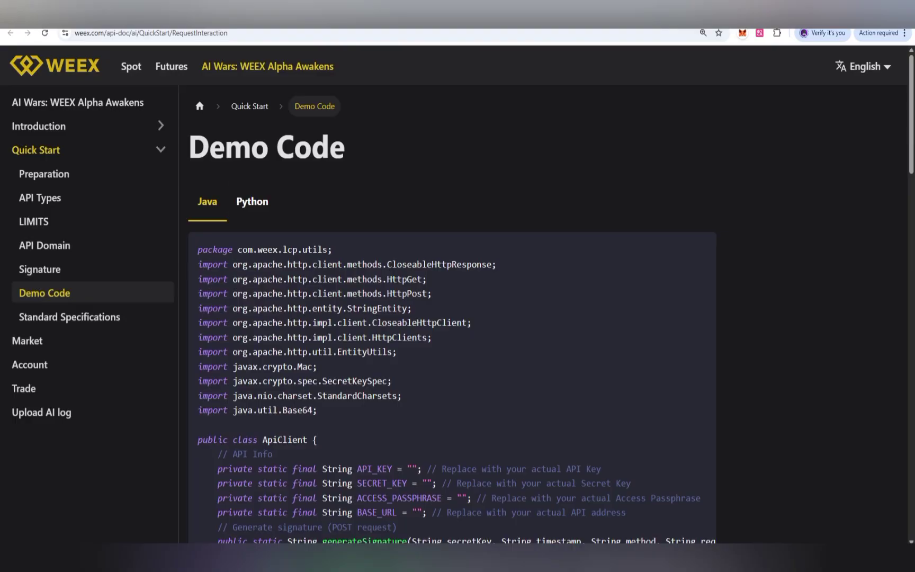
scroll(452, 322, "down", 3)
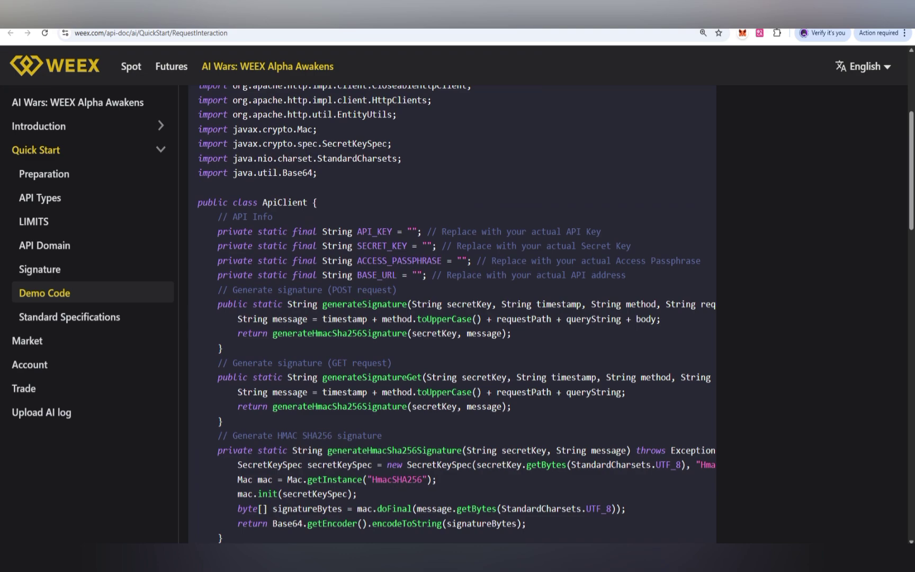
scroll(458, 315, "down", 2)
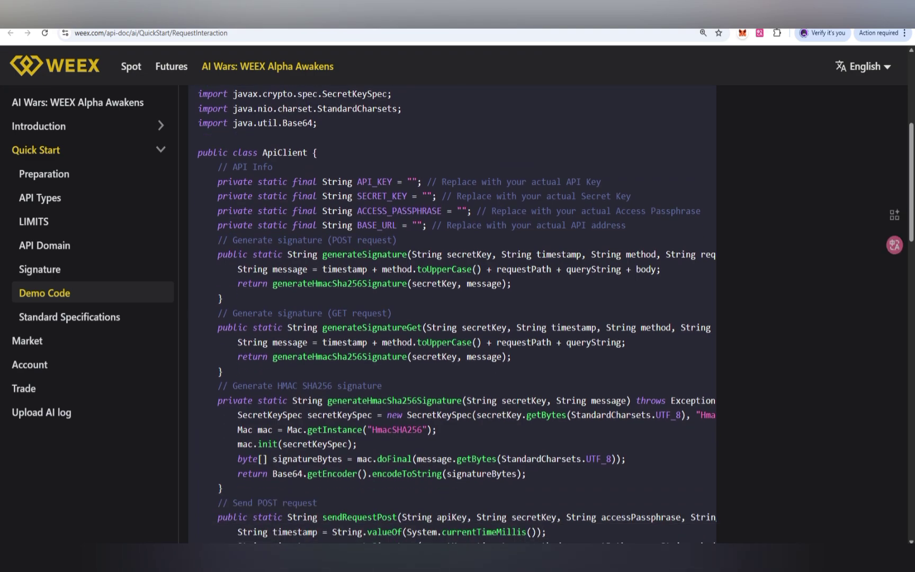
Highlight the API Info comment in the Java demo code and open the API Types docs page.
left_click_drag(198, 167, 276, 166)
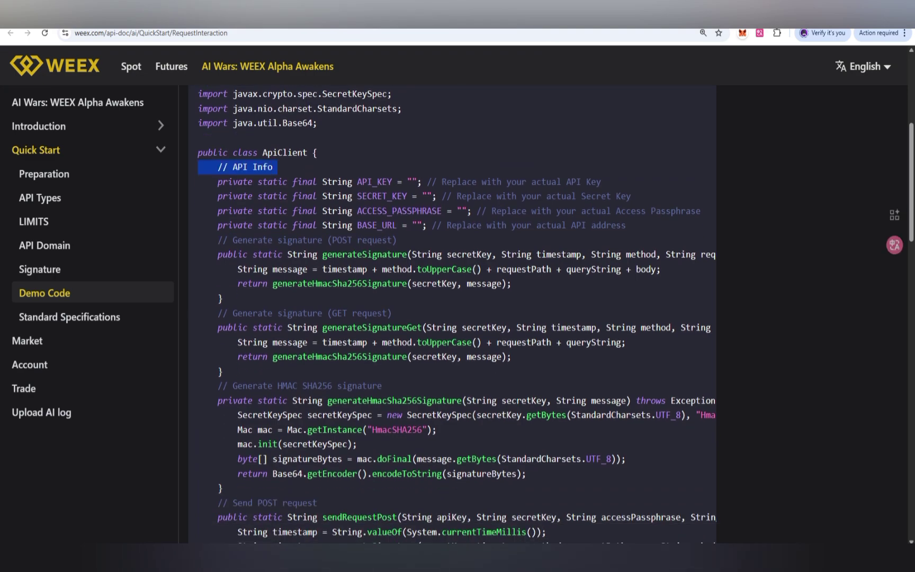
scroll(457, 315, "down", 1)
scroll(457, 314, "down", 3)
scroll(457, 315, "down", 2)
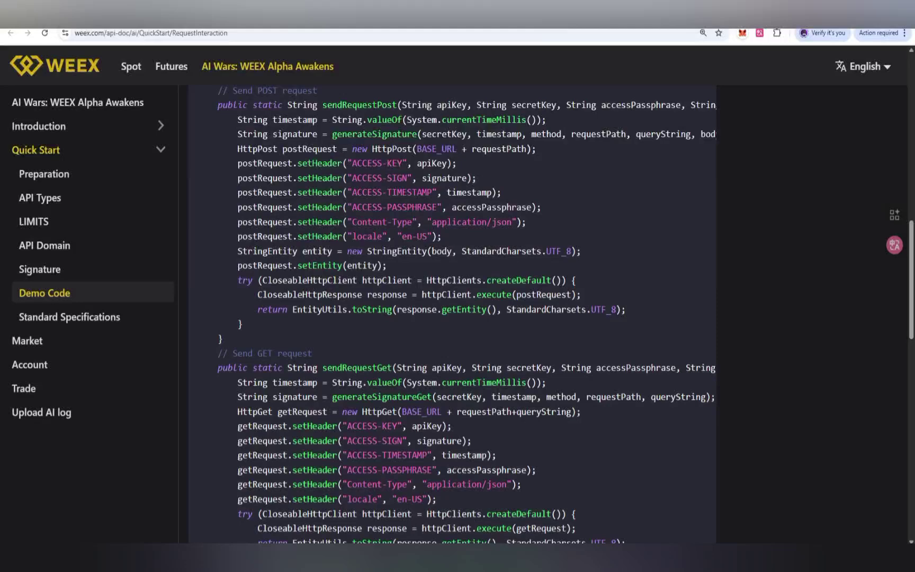
scroll(458, 315, "down", 5)
scroll(457, 314, "down", 3)
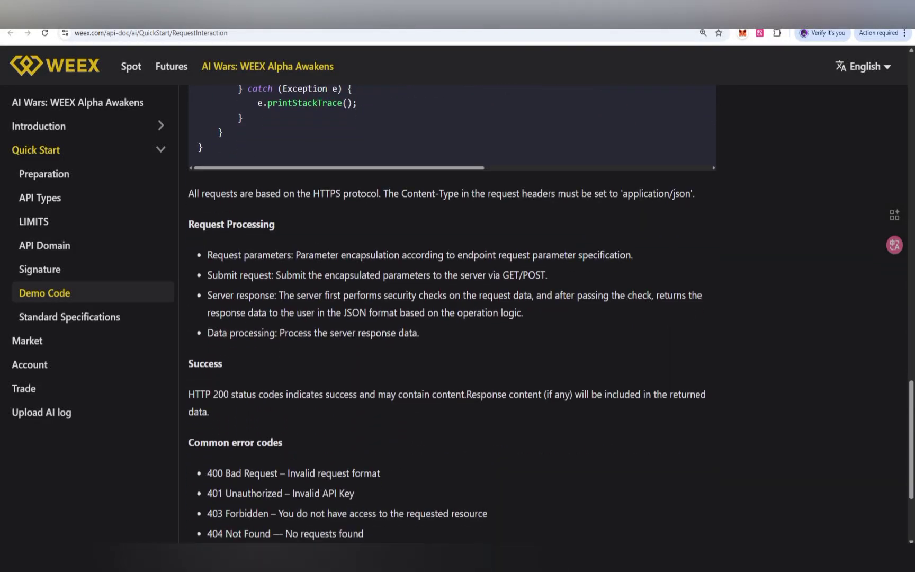
left_click(40, 197)
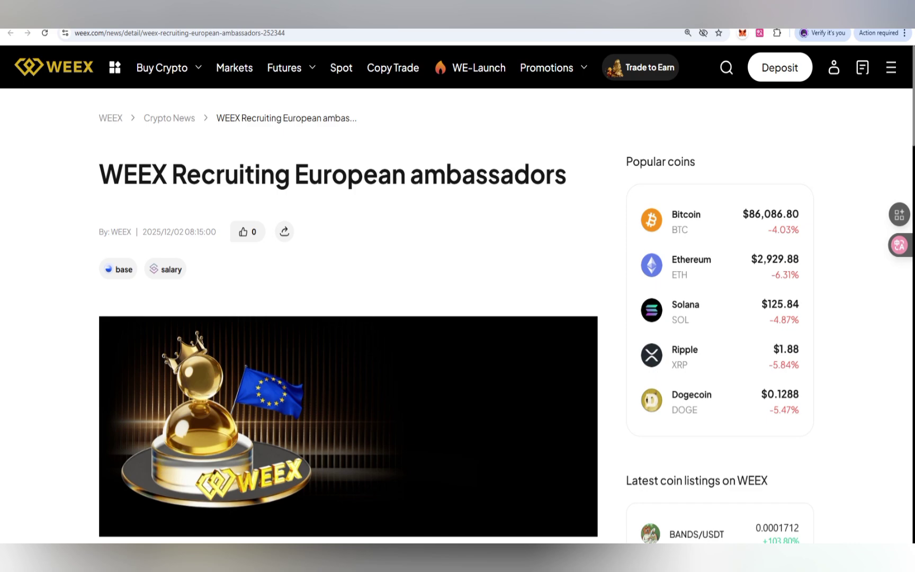
scroll(458, 330, "down", 1)
scroll(457, 329, "down", 2)
scroll(458, 329, "down", 1)
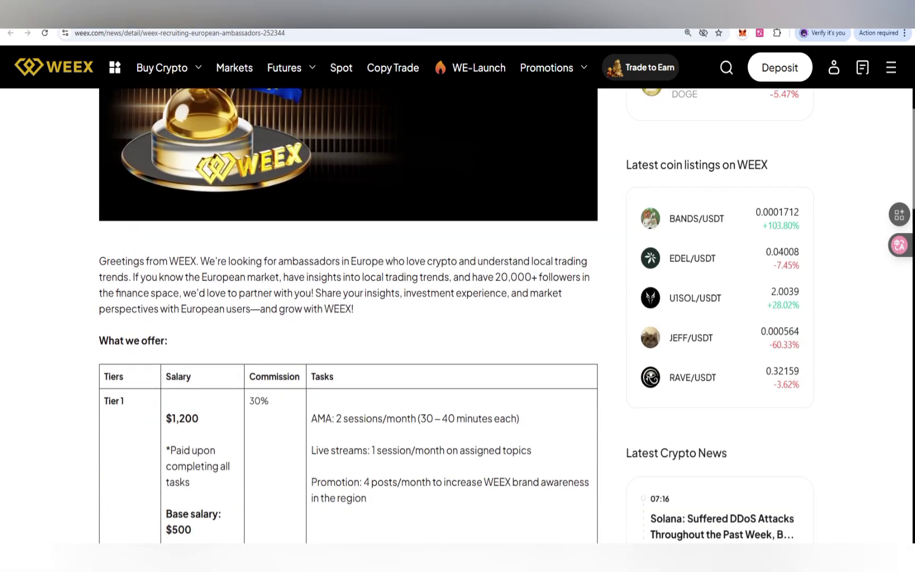
scroll(458, 329, "down", 2)
scroll(458, 329, "down", 1)
scroll(178, 175, "up", 3)
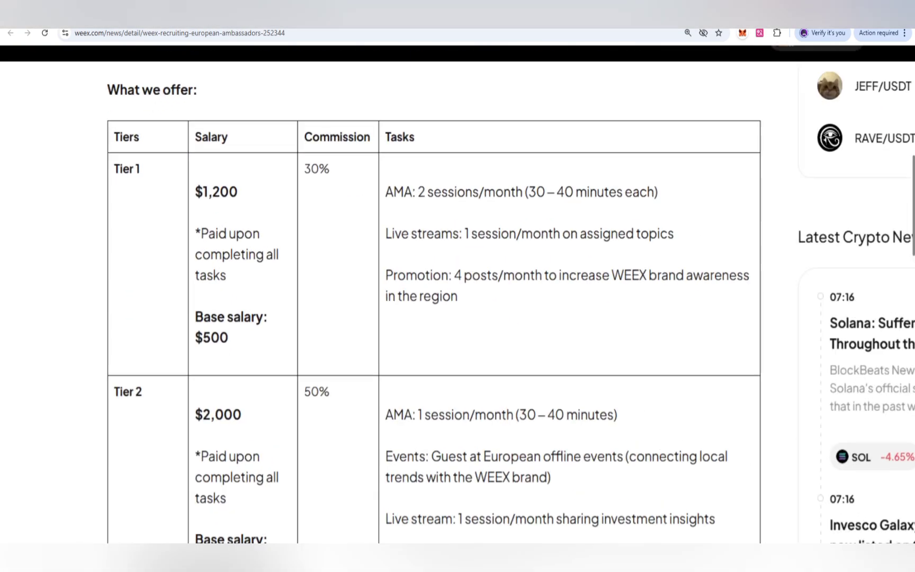
scroll(177, 175, "up", 3)
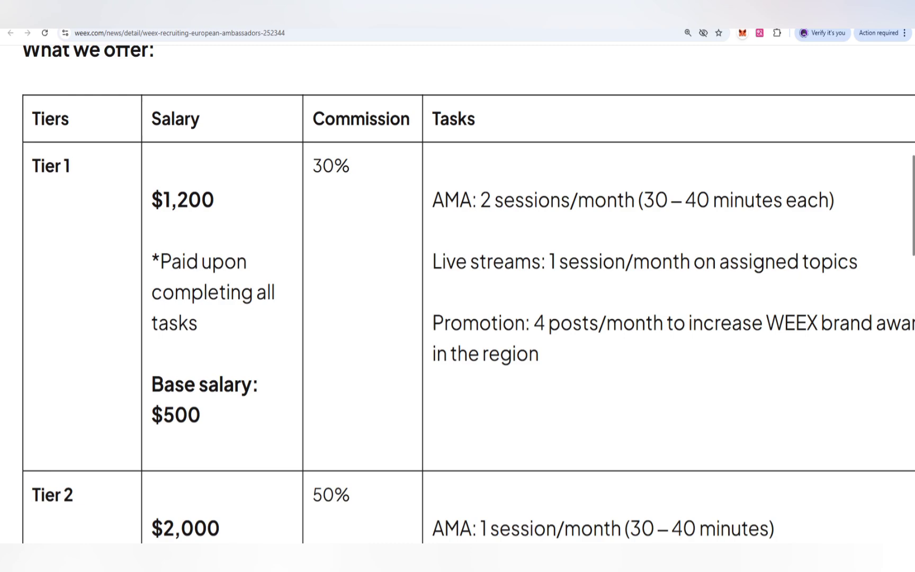
Highlight the Tier 1 task, live stream and promotion task lines and zoom the page out.
left_click_drag(432, 201, 607, 200)
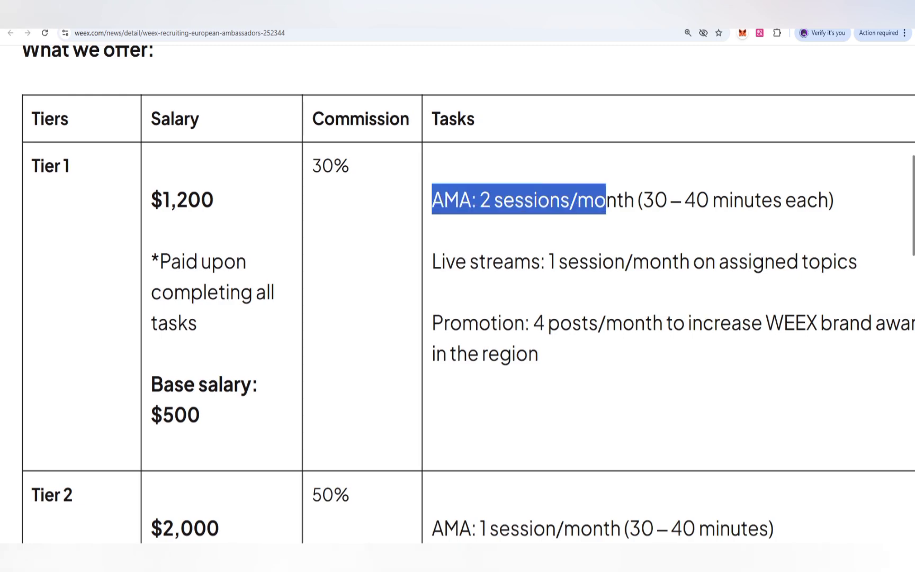
left_click_drag(432, 261, 647, 323)
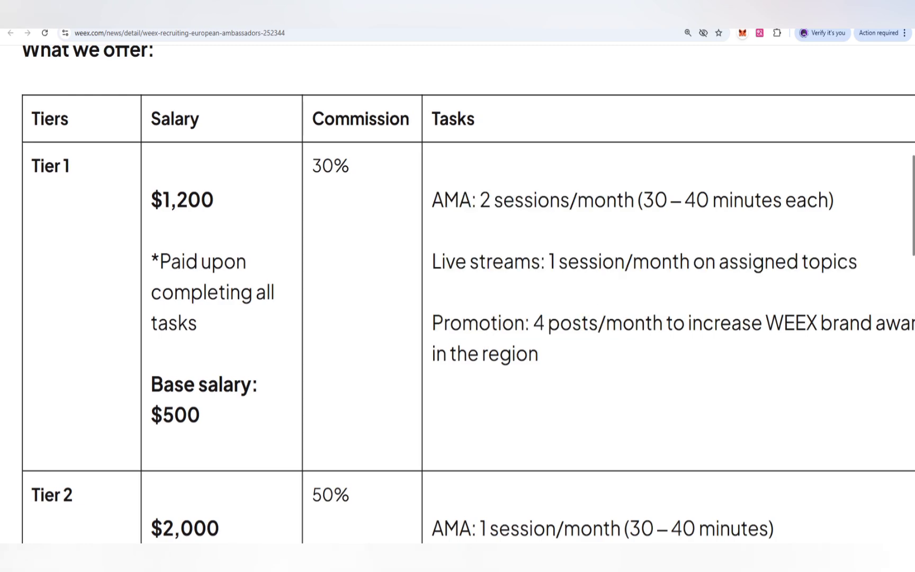
scroll(457, 286, "down", 1)
key("ctrl+minus")
key("ctrl+minus")
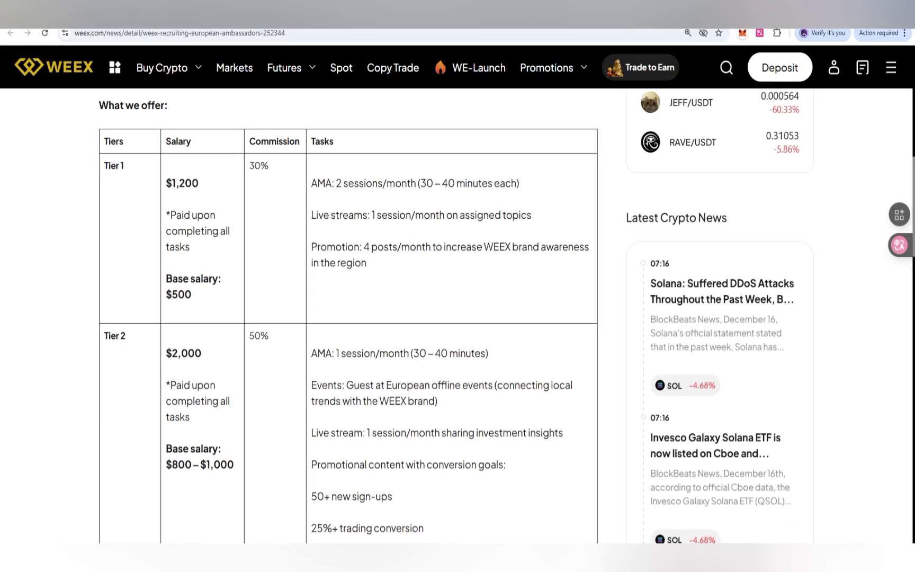
scroll(458, 329, "down", 1)
scroll(458, 329, "down", 2)
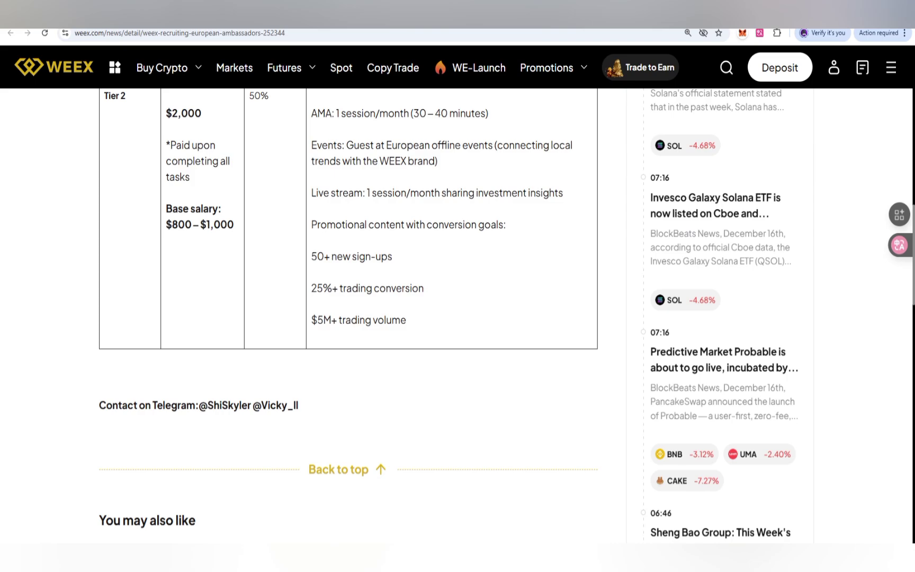
scroll(458, 322, "up", 5)
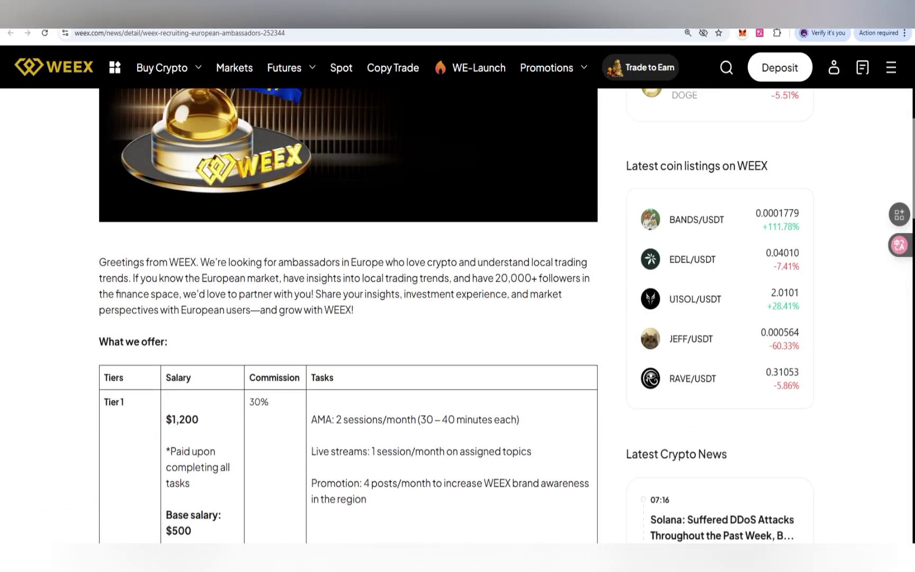
scroll(458, 322, "up", 5)
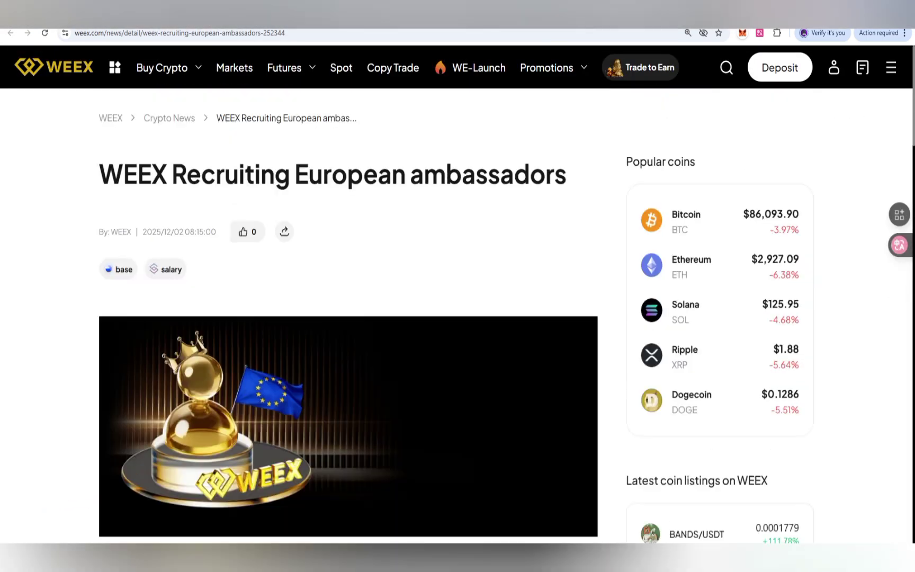